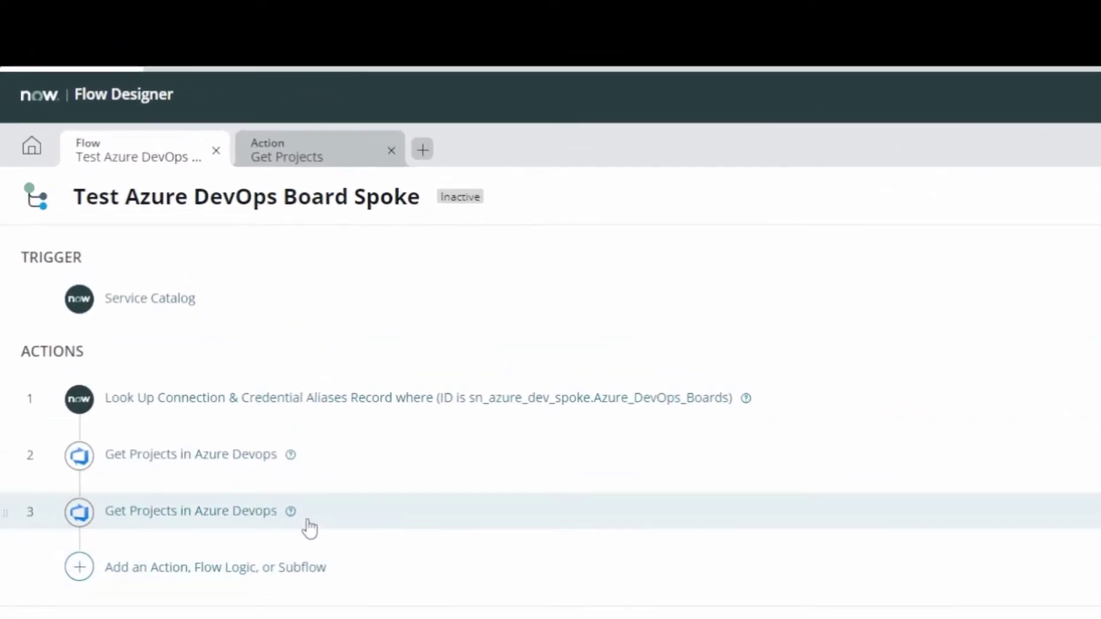
Expand action 3 and keep its Connection Alias as the hard-coded 'sn_azure_dev_spoke.Azure_DevOps_Boards' string.
left_click(353, 516)
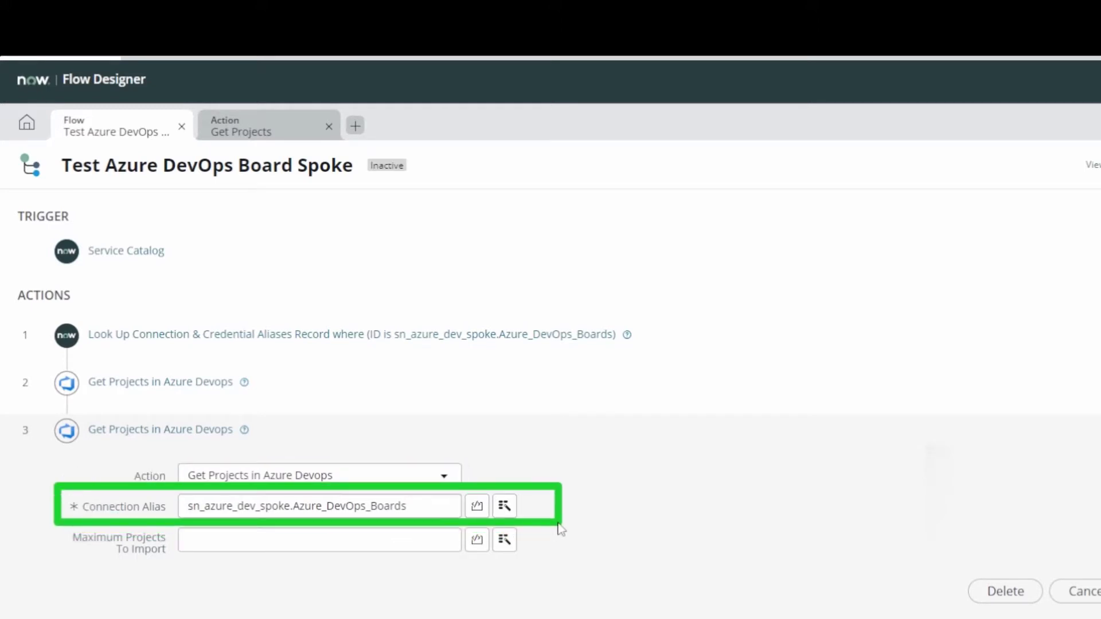
left_click_drag(415, 506, 165, 514)
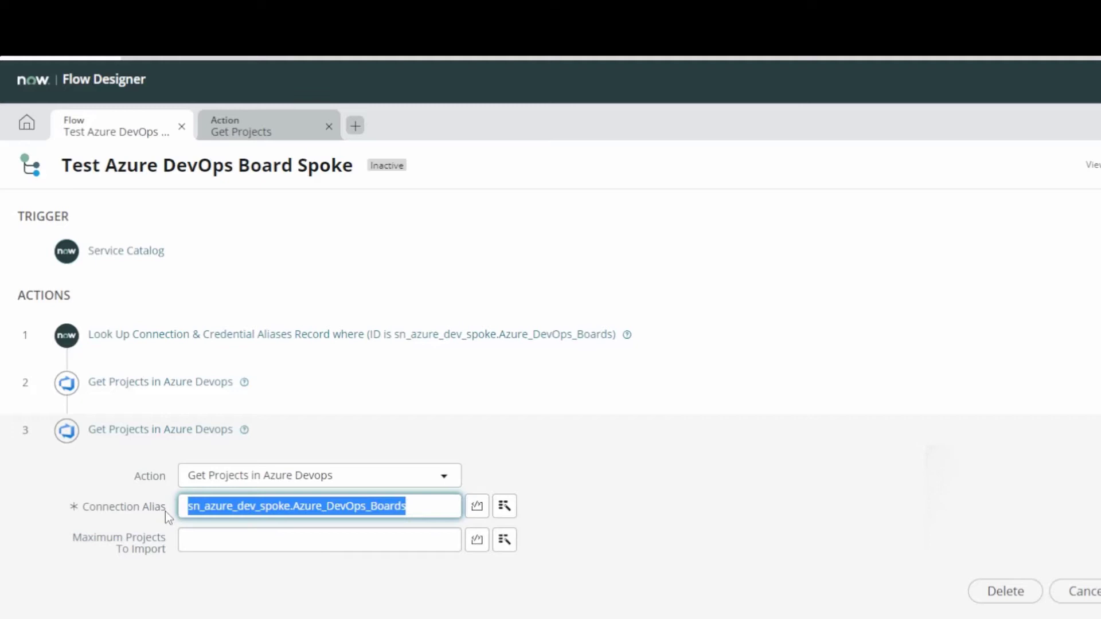
key("BackSpace")
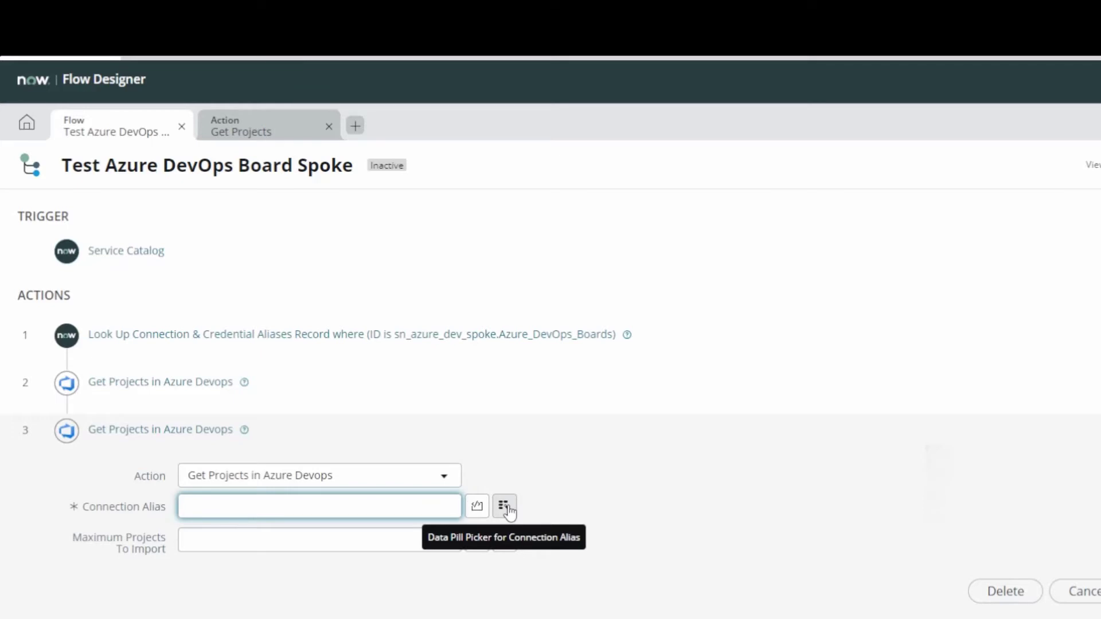
key("ctrl+z")
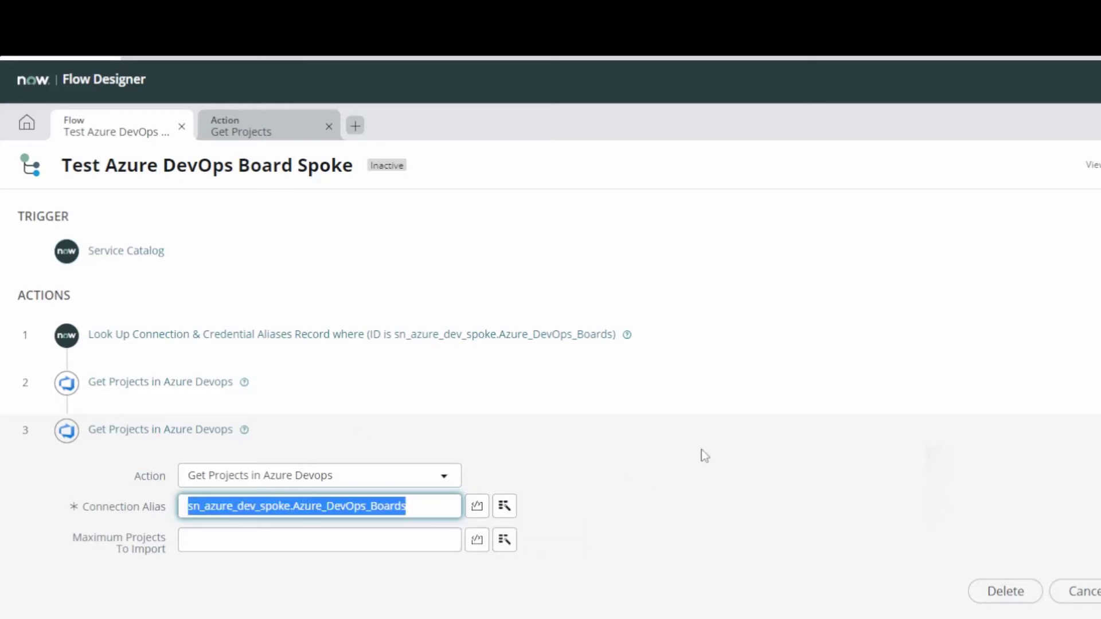
left_click(700, 455)
left_click_drag(432, 503, 183, 514)
Inspect the Get Projects inputs: Connection Alias (String) and Maximum Projects To Import (Integer).
left_click(277, 131)
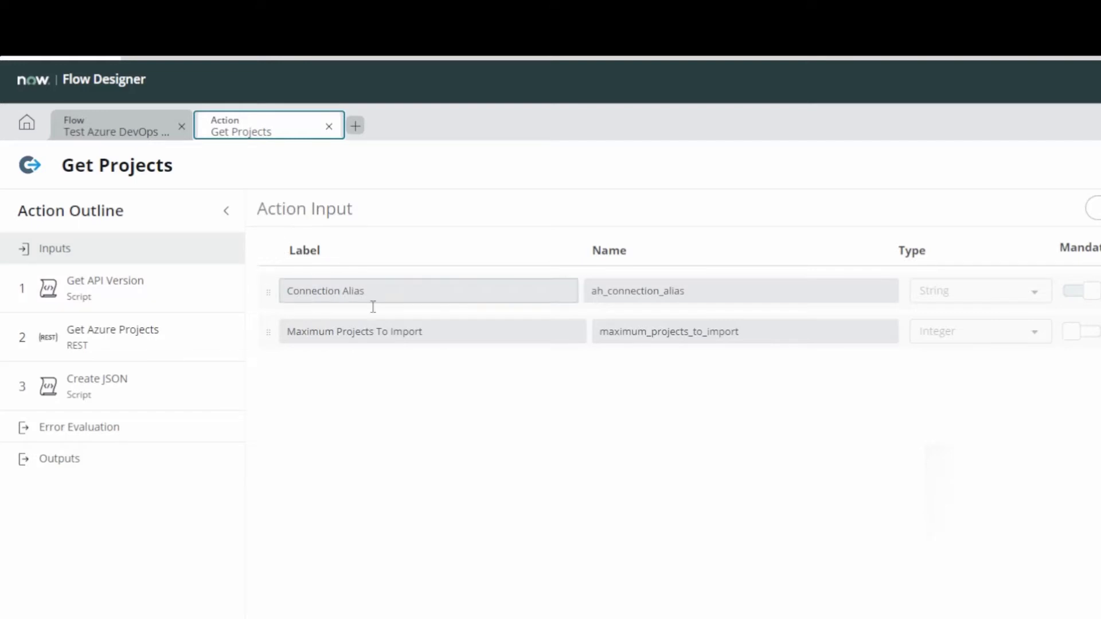
left_click(363, 282)
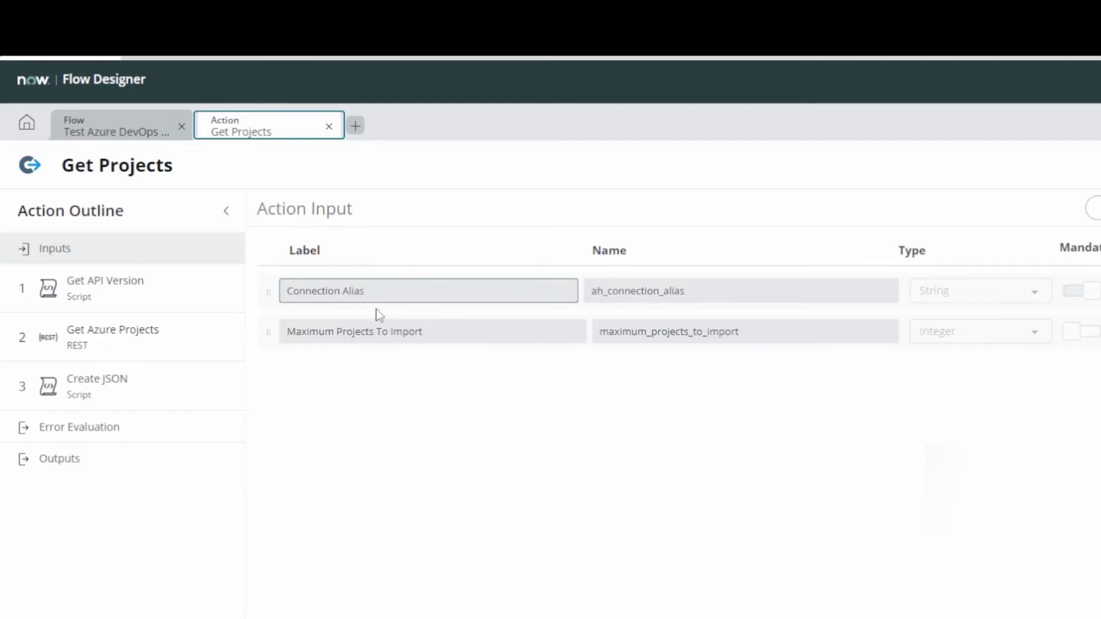
left_click(386, 330)
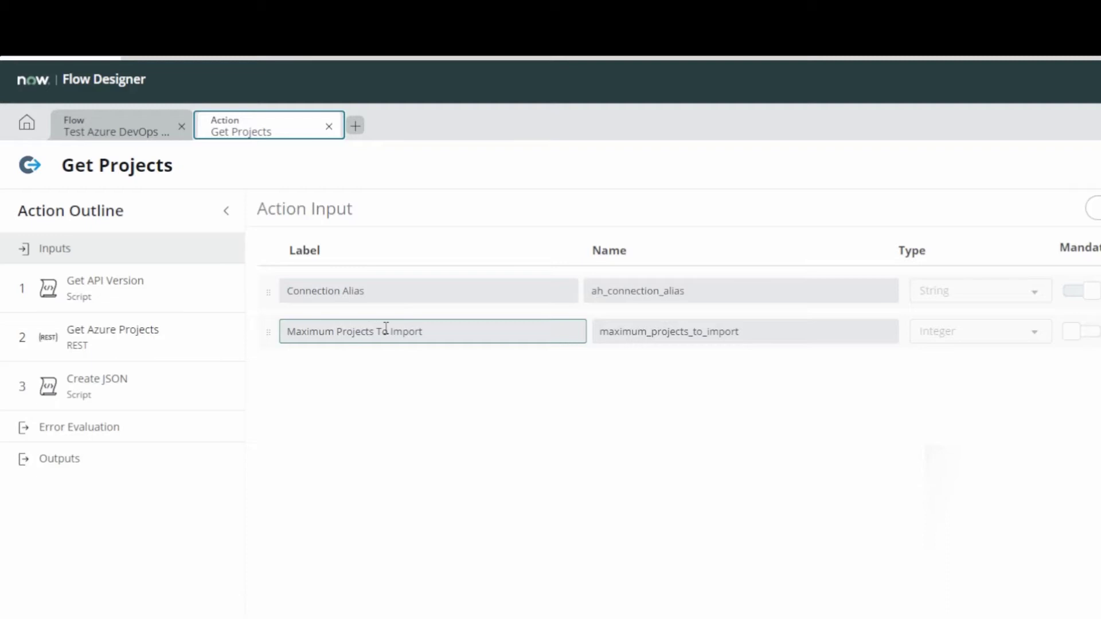
left_click(929, 314)
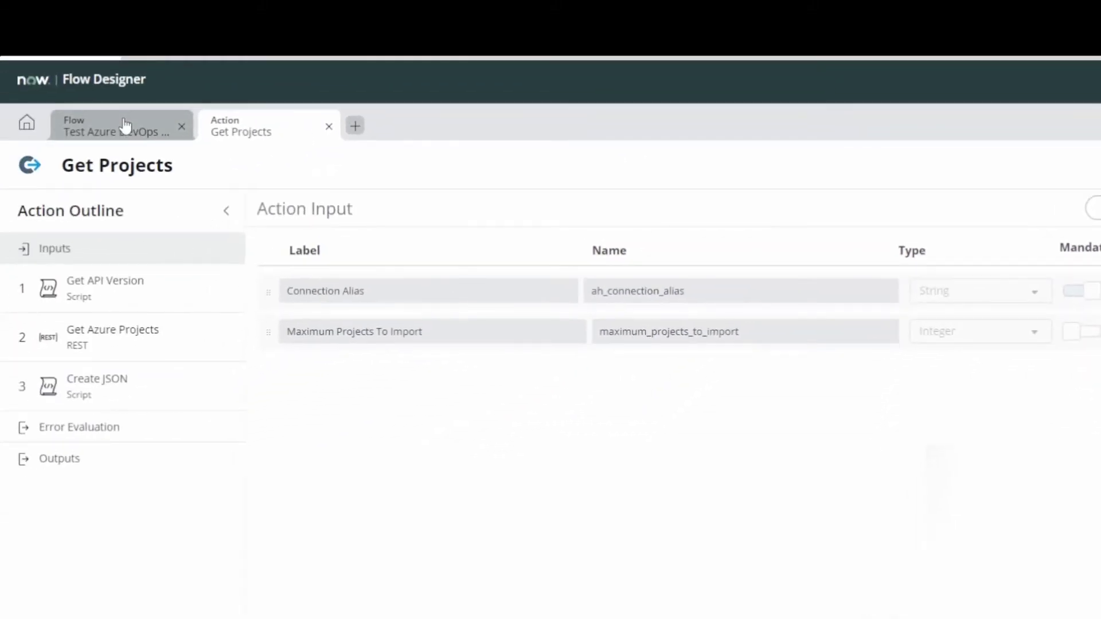
Test the Test Azure DevOps Board Spoke flow against a chosen requested item record.
left_click(150, 120)
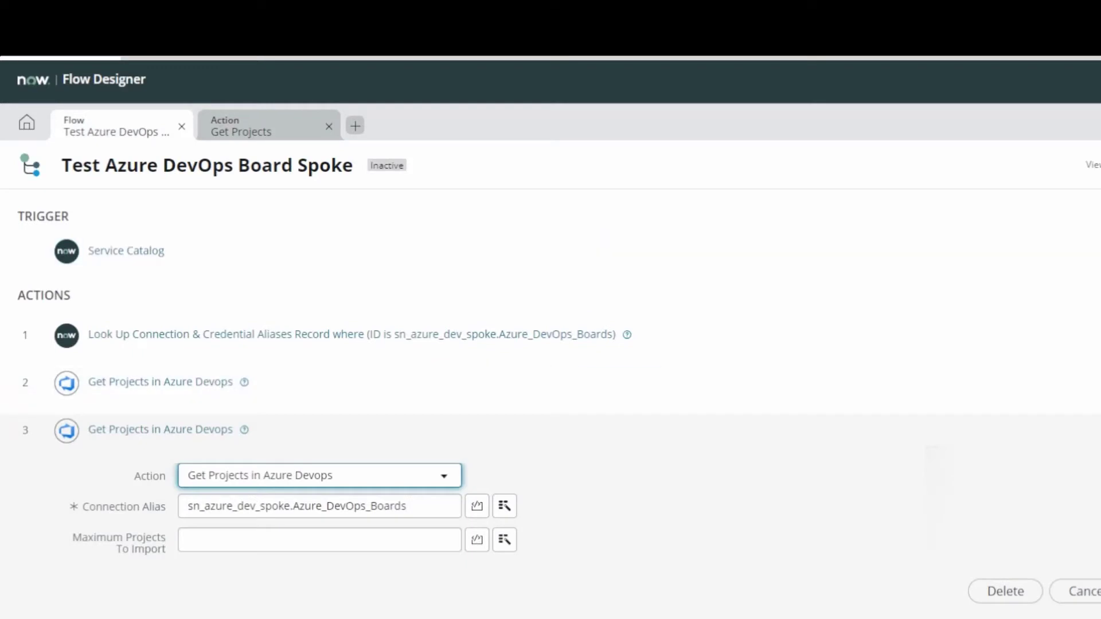
left_click(1082, 124)
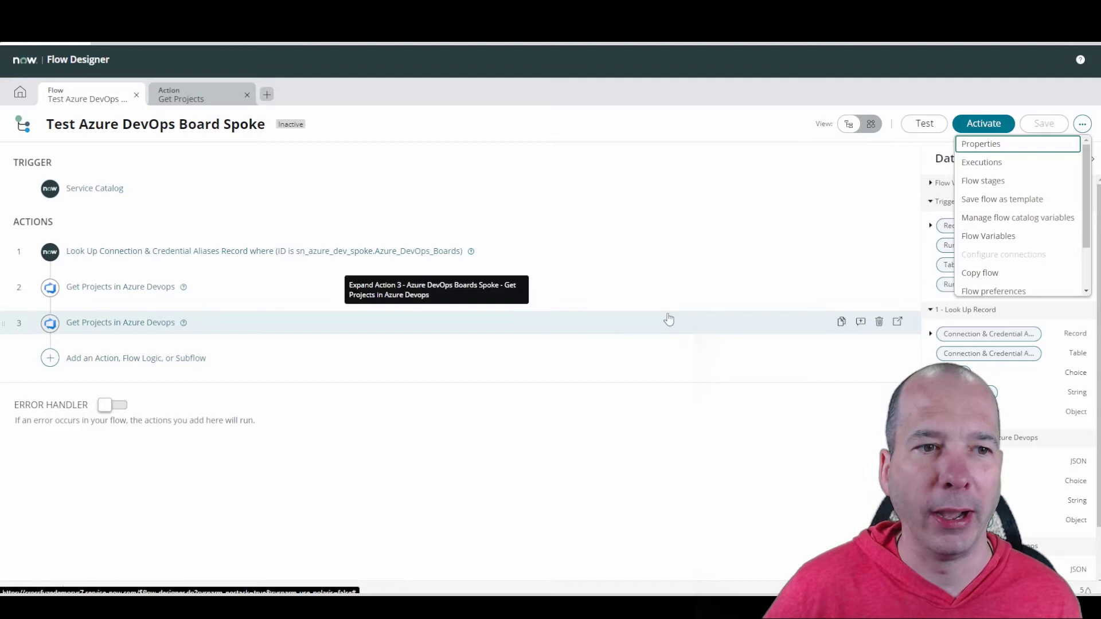
left_click(924, 124)
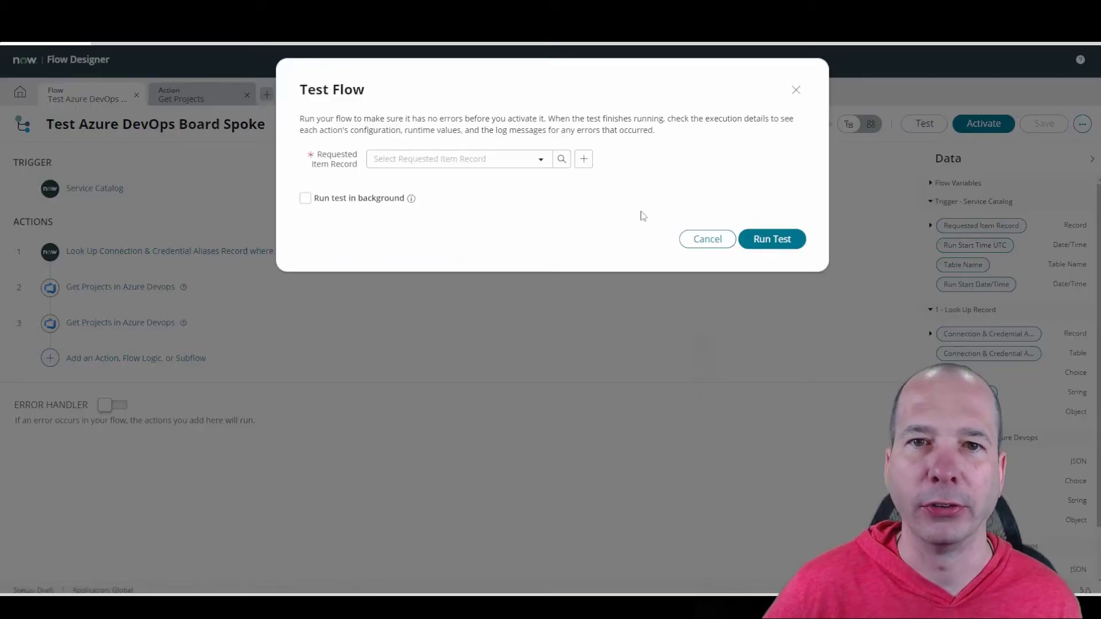
left_click(526, 161)
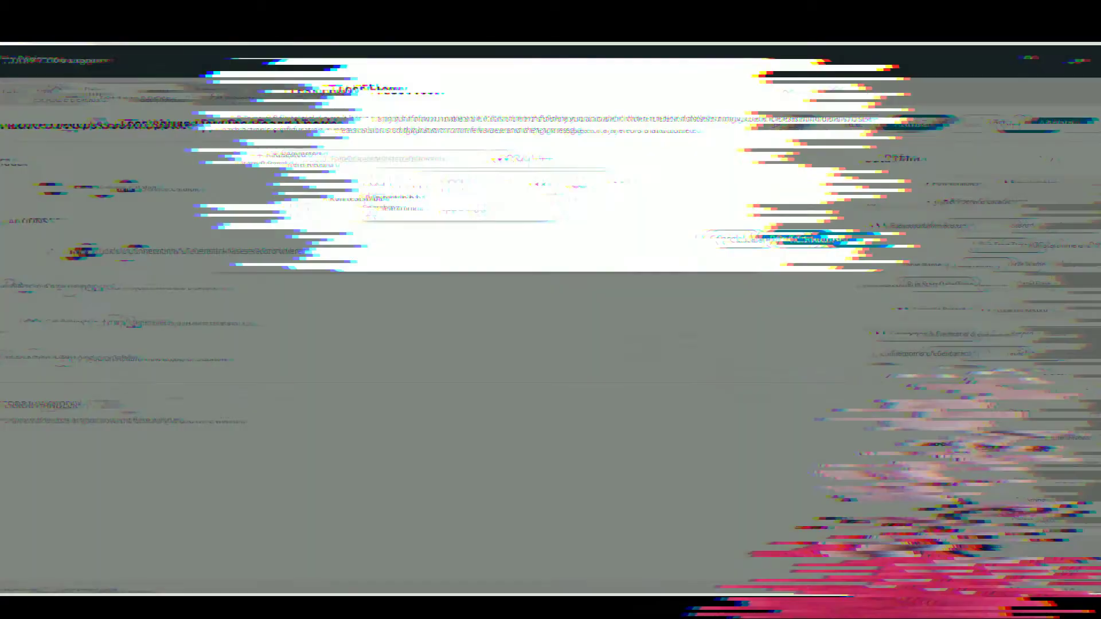
left_click(443, 210)
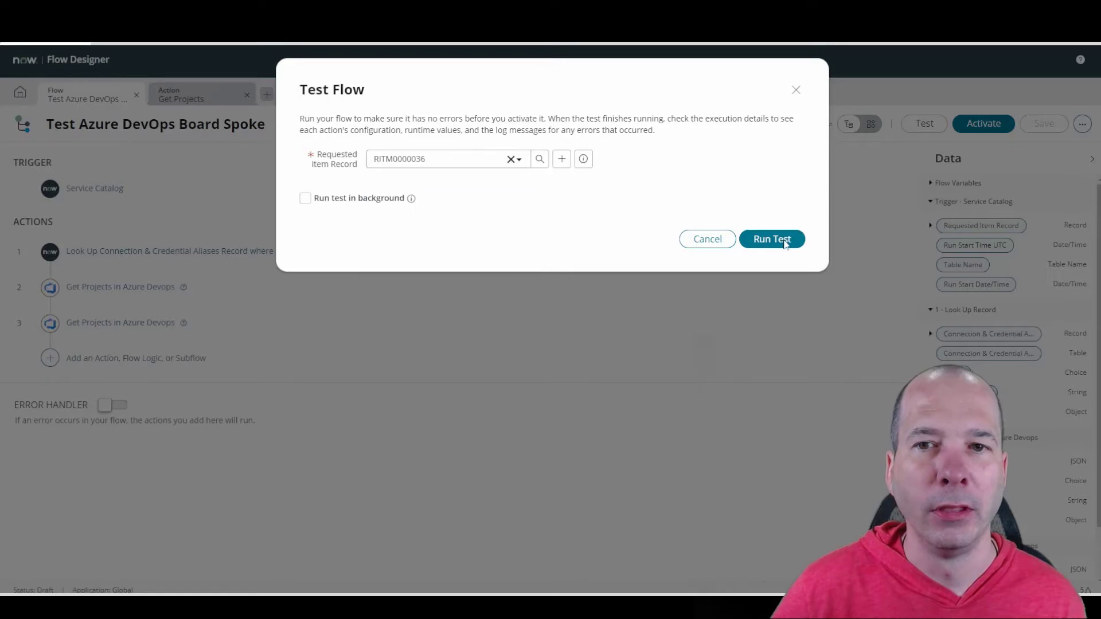
left_click(785, 241)
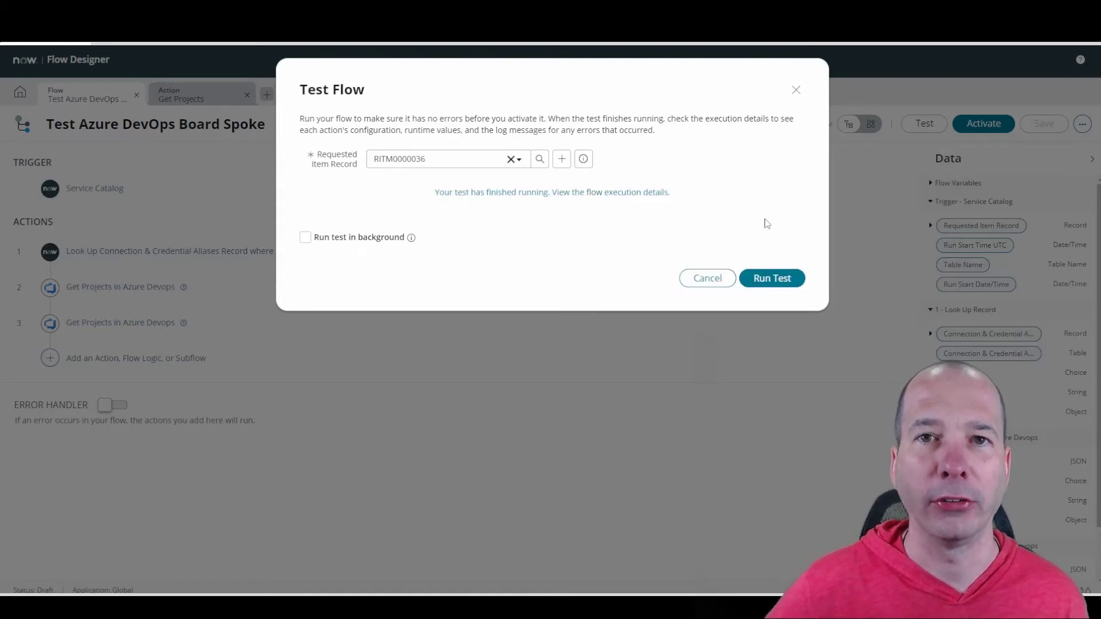
Read action 3's 'Unable to load connection with alias ID' error in the test run's execution details.
left_click(551, 198)
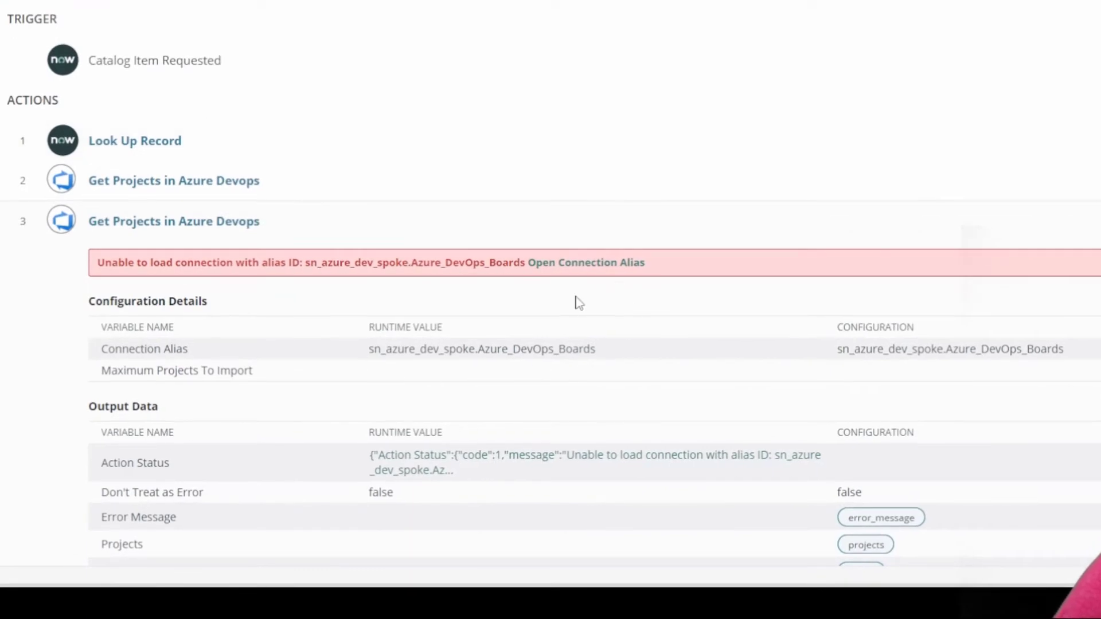
scroll(578, 303, "down", 4)
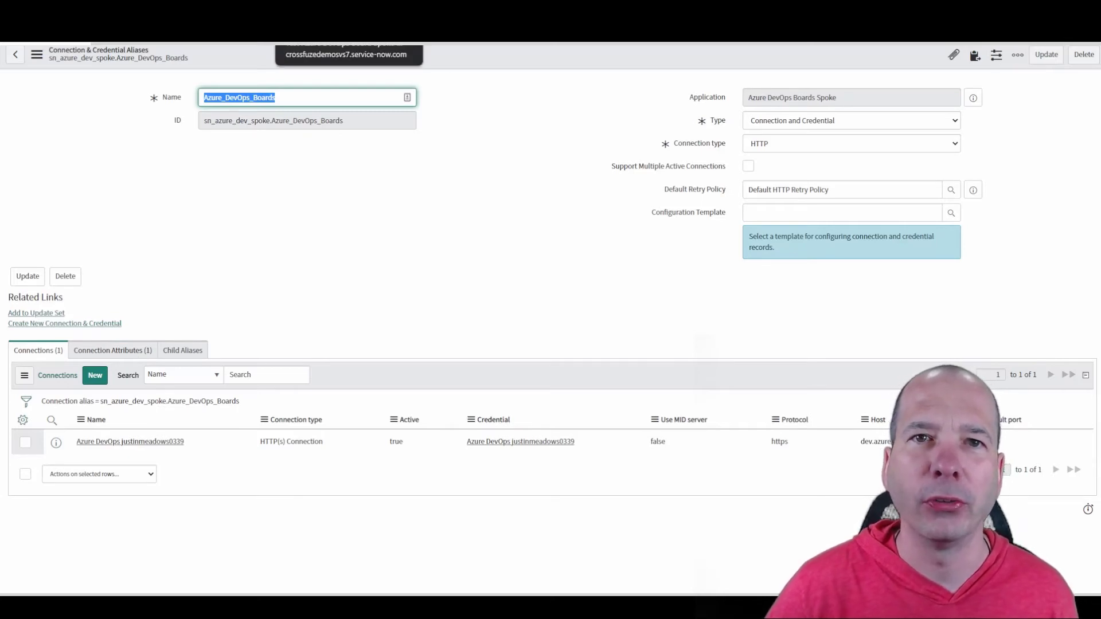
left_click(344, 34)
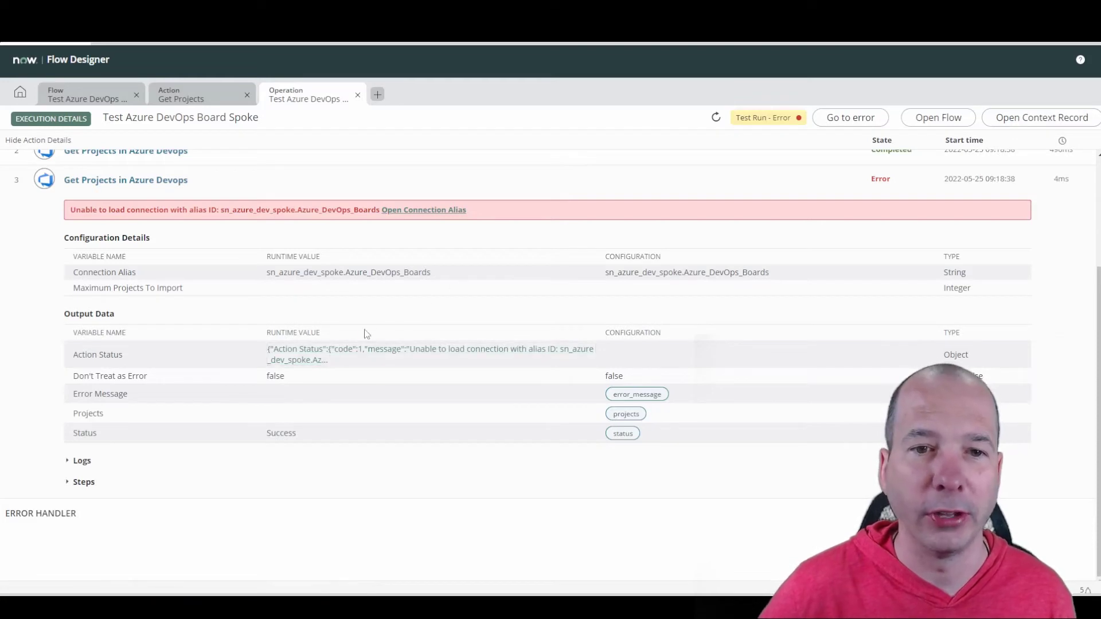
left_click_drag(363, 329, 602, 373)
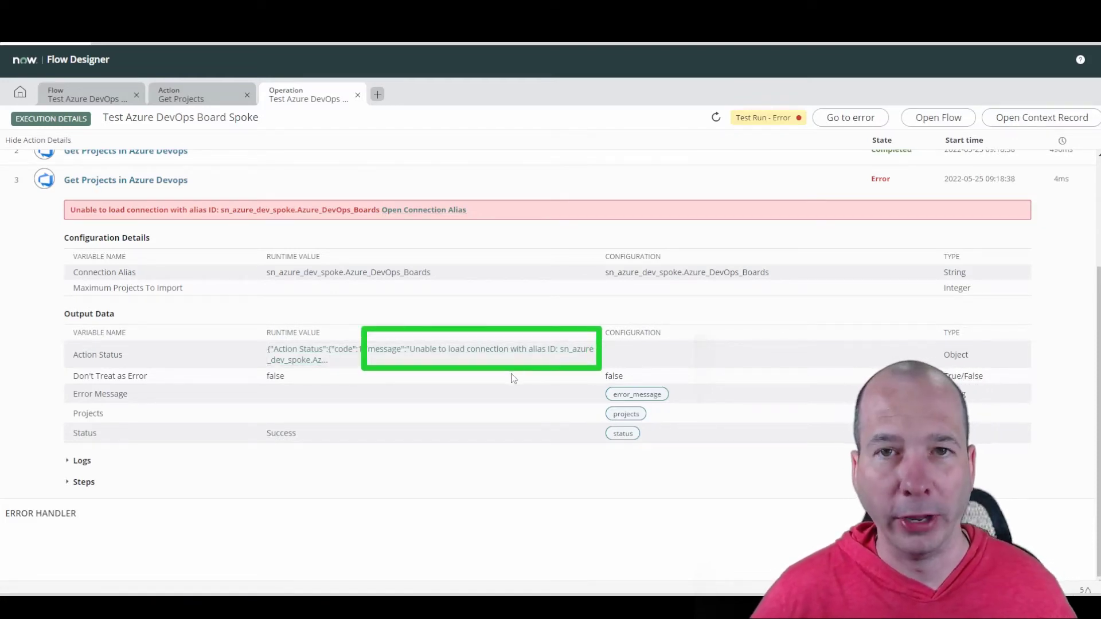
key("Escape")
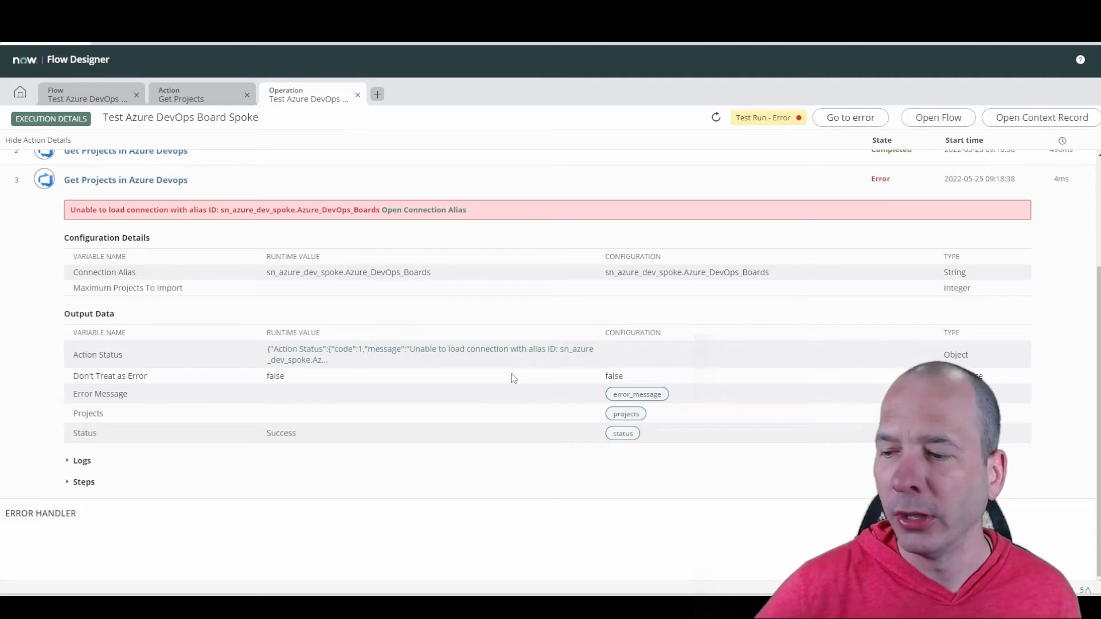
Close the failed run's execution details and return to the flow design, dismissing the Test dialog.
left_click(358, 96)
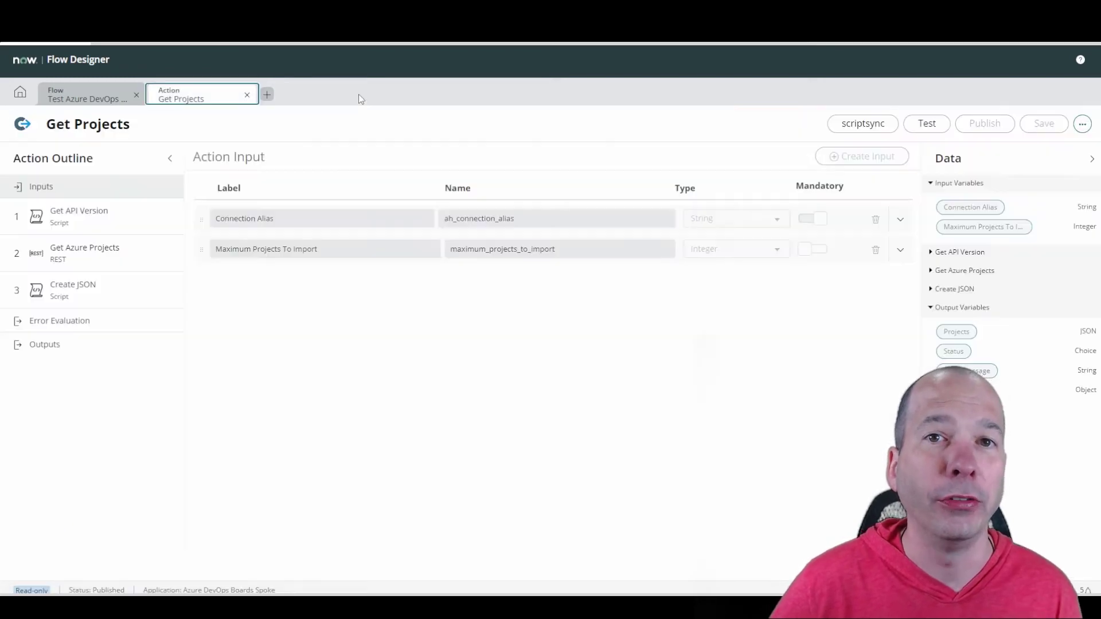
left_click(101, 99)
left_click(705, 278)
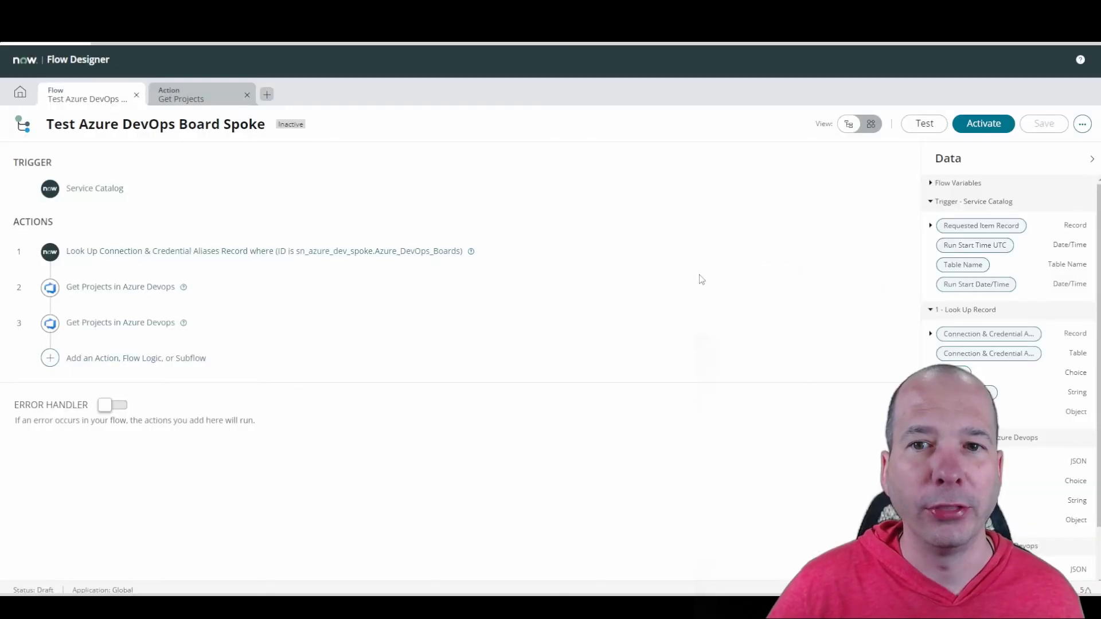
Set action 2's Connection Alias to the step 1 Connection & Credential Aliases record pill.
left_click(797, 77)
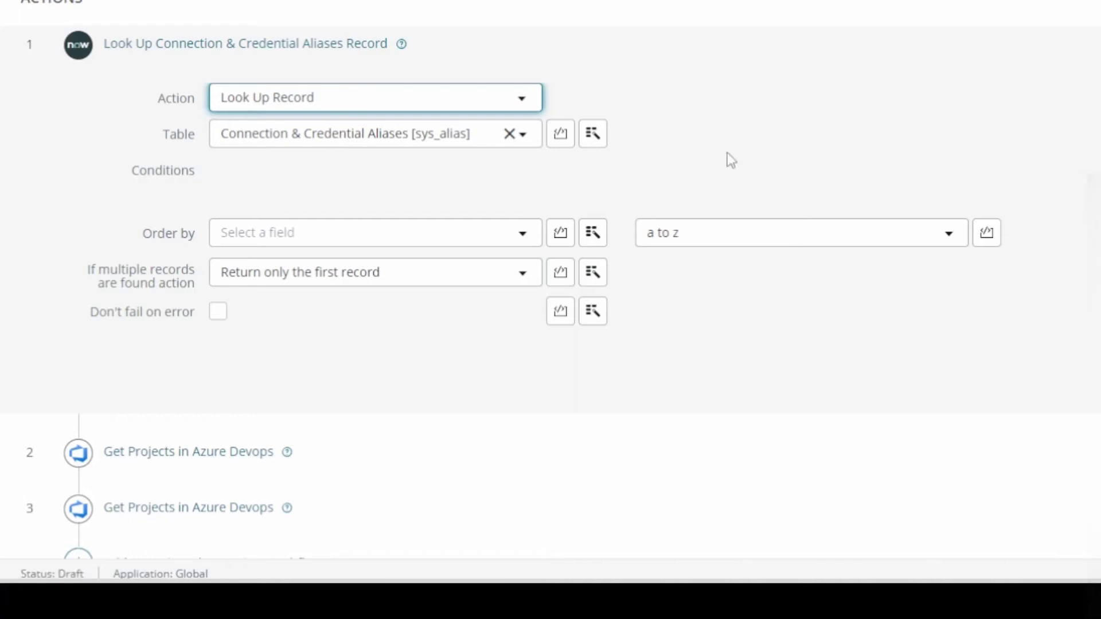
scroll(587, 214, "down", 2)
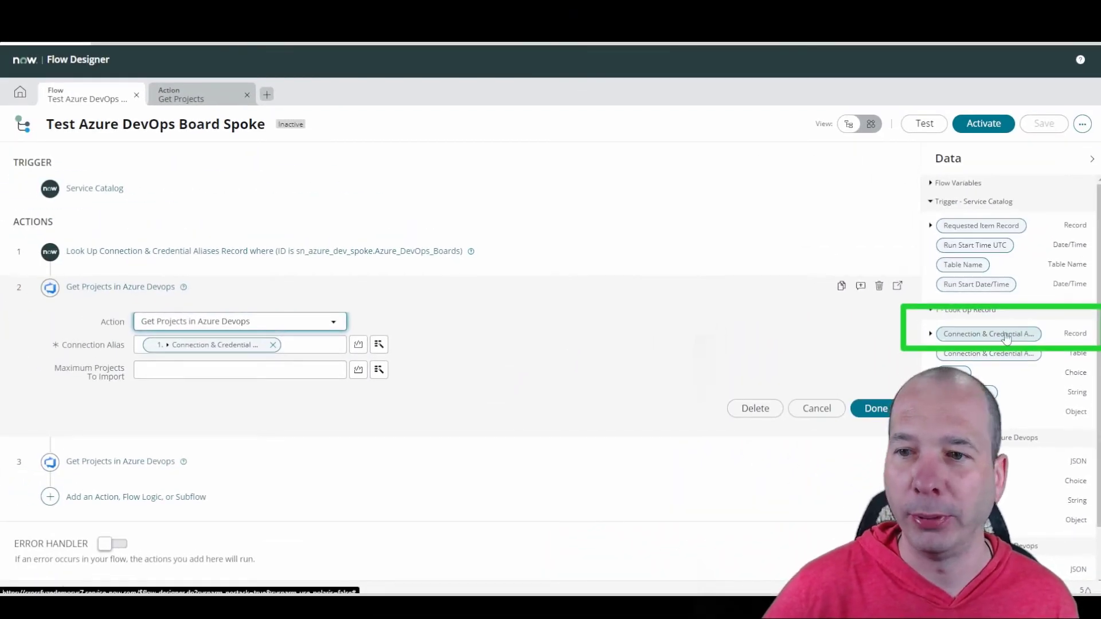
left_click_drag(1006, 338, 278, 350)
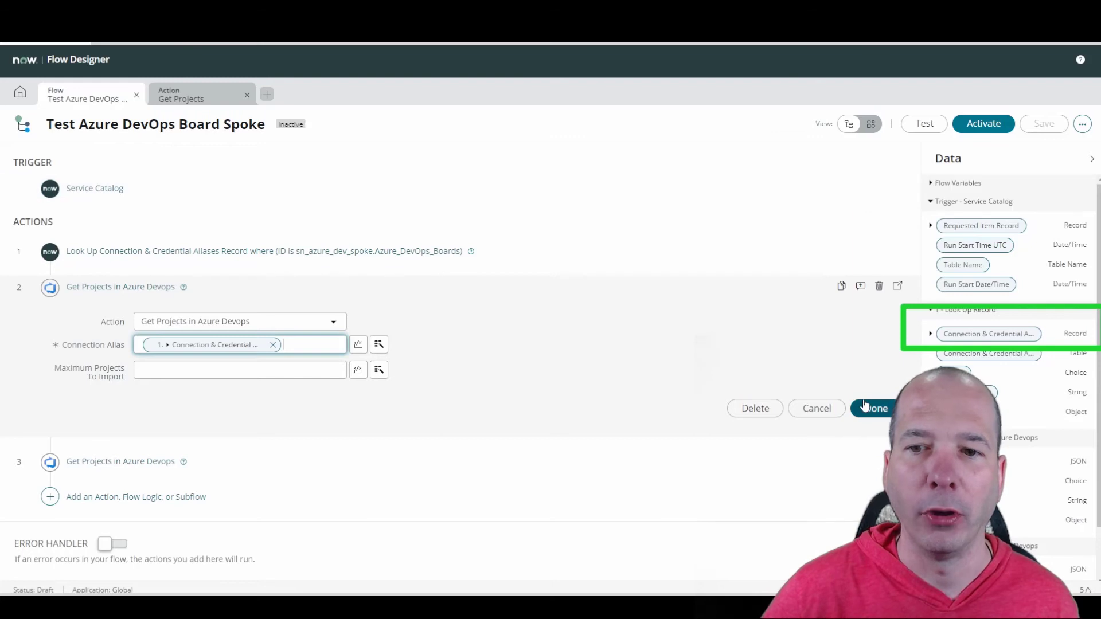
left_click(866, 407)
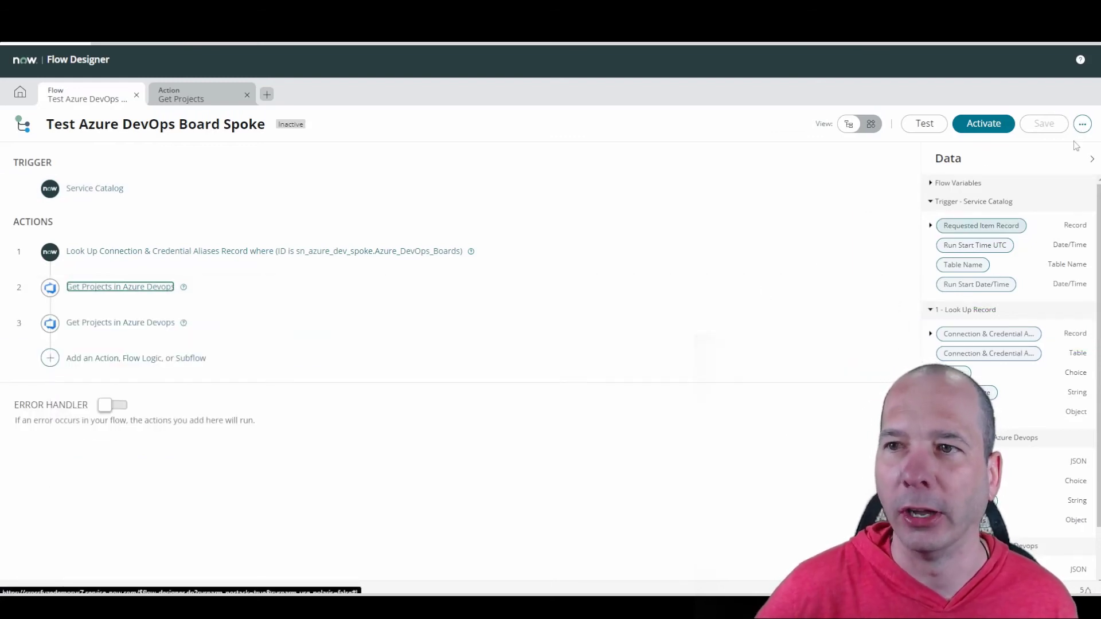
left_click(1082, 124)
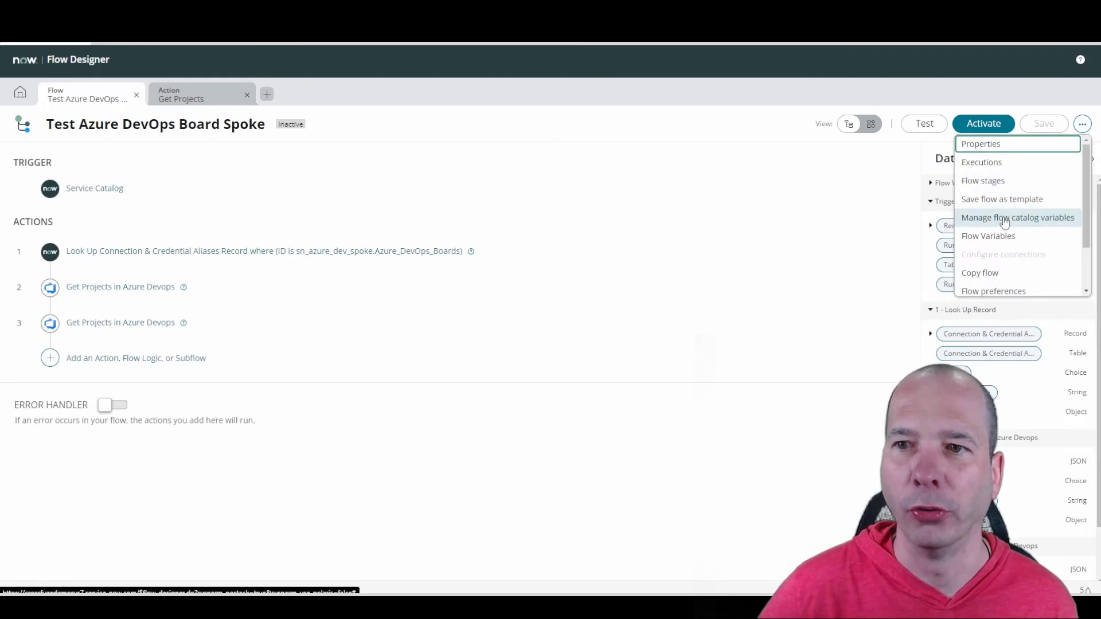
Open the newest execution and confirm action 2 returned Projects JSON while action 3 errored.
scroll(995, 239, "down", 3)
scroll(998, 249, "up", 3)
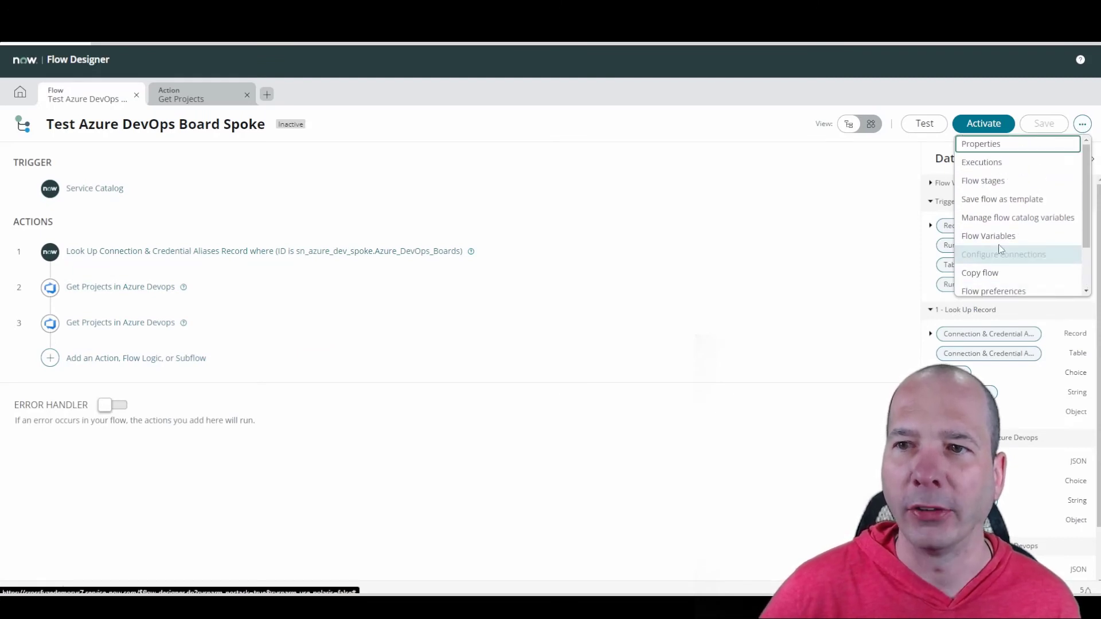
left_click(1006, 163)
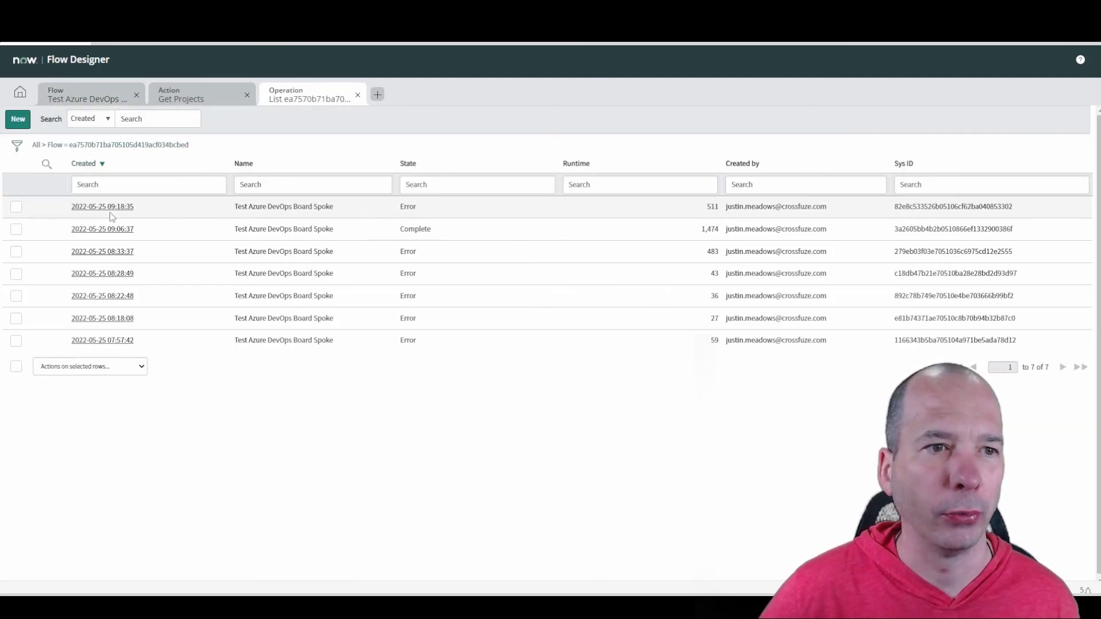
left_click(109, 206)
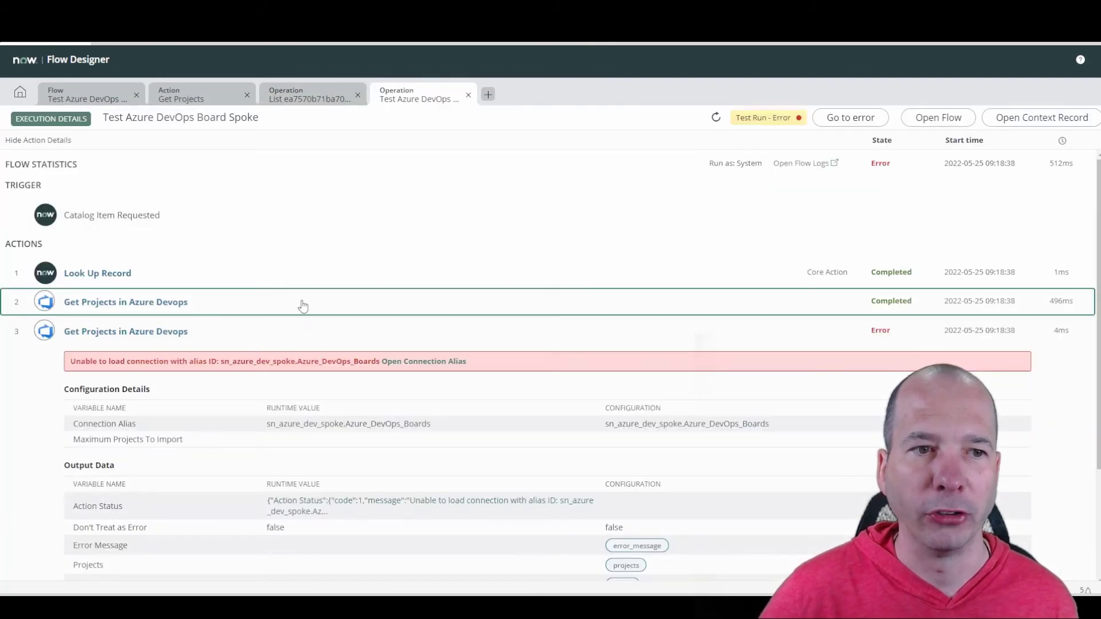
left_click(300, 305)
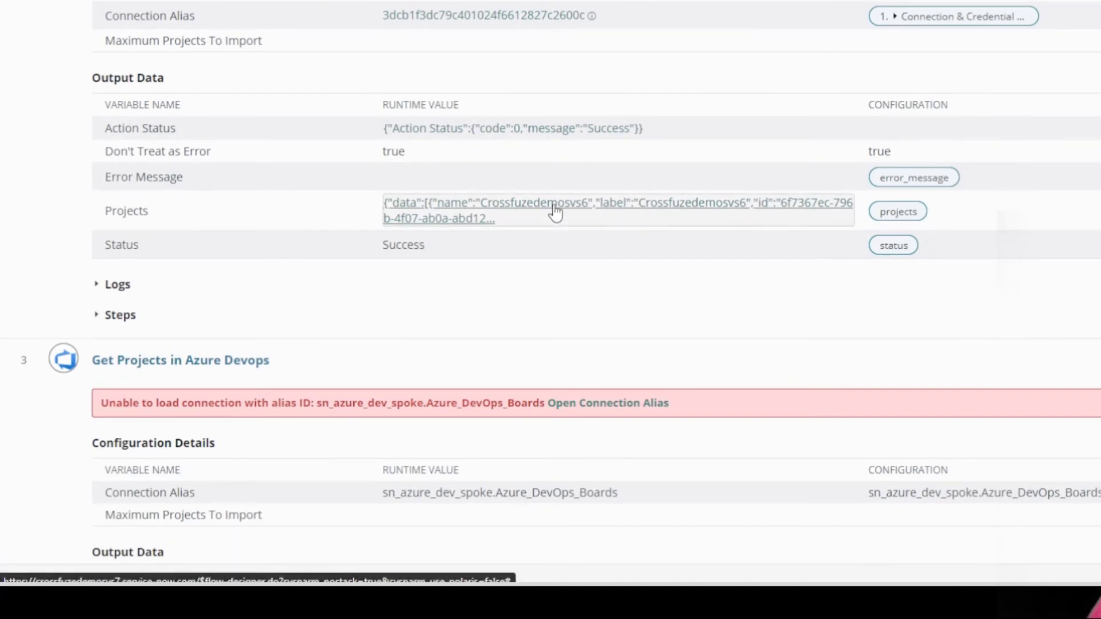
left_click(524, 212)
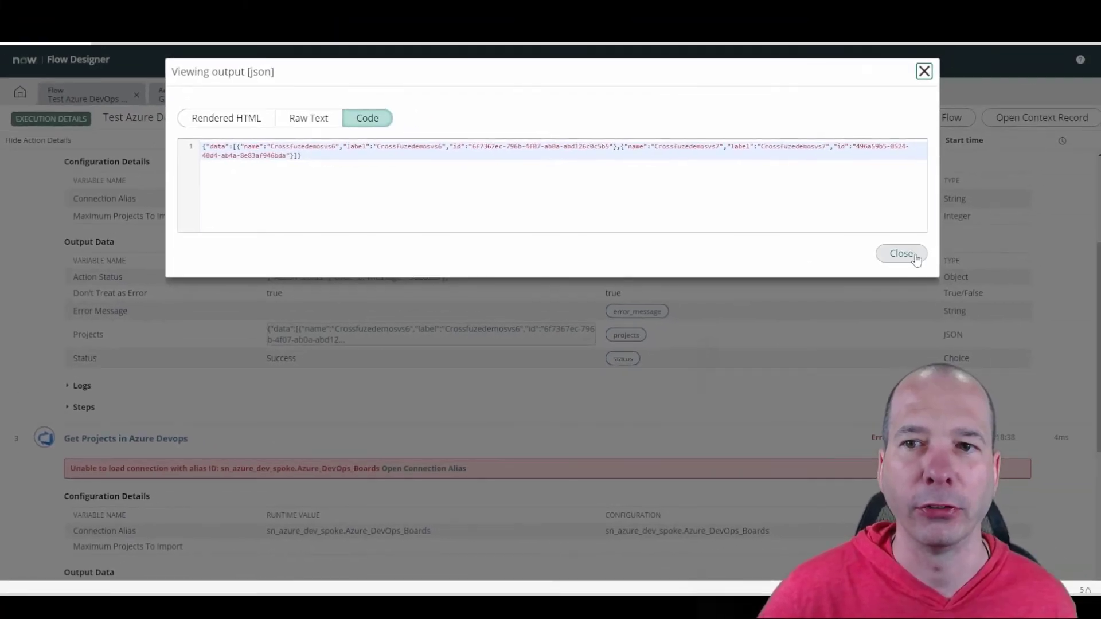
left_click(1048, 194)
scroll(253, 274, "up", 5)
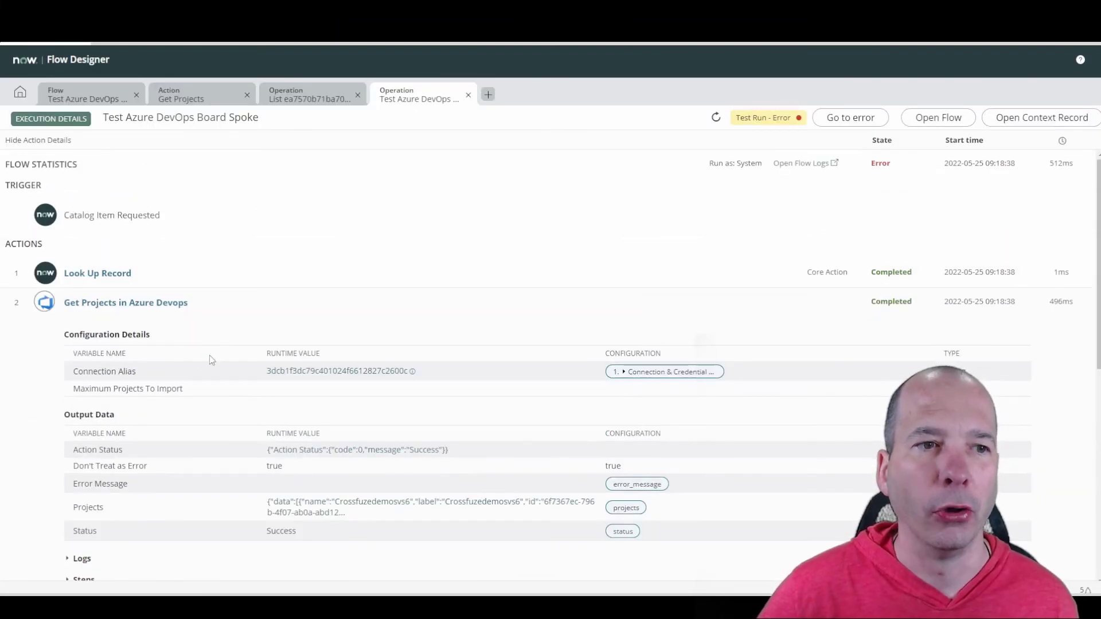
left_click(247, 303)
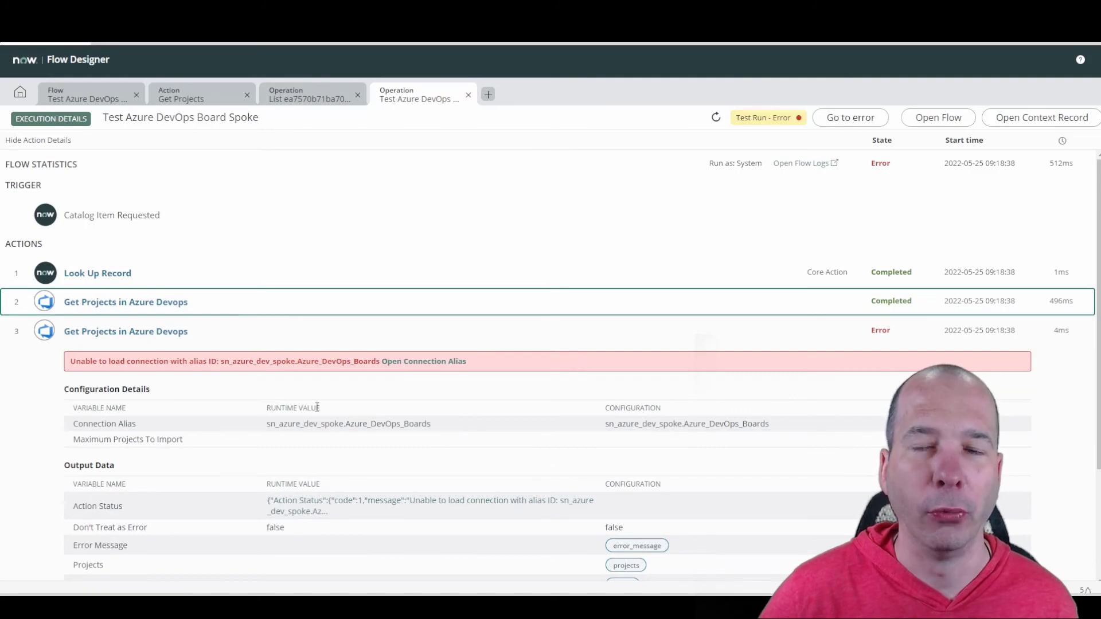
Go back to the Test Azure DevOps Board Spoke flow's design view.
left_click(119, 97)
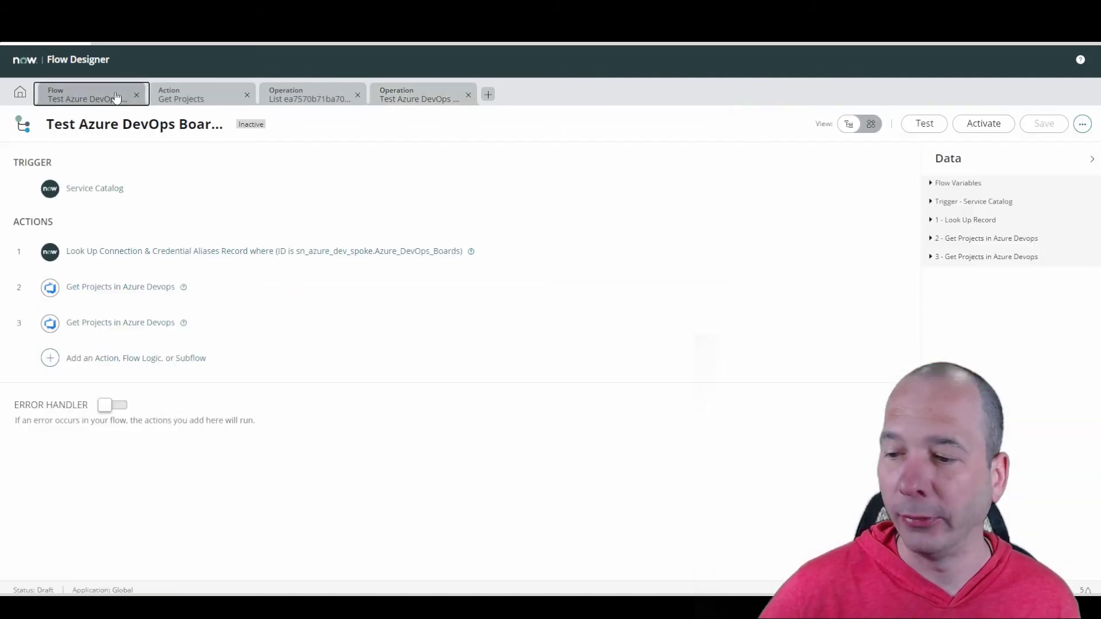